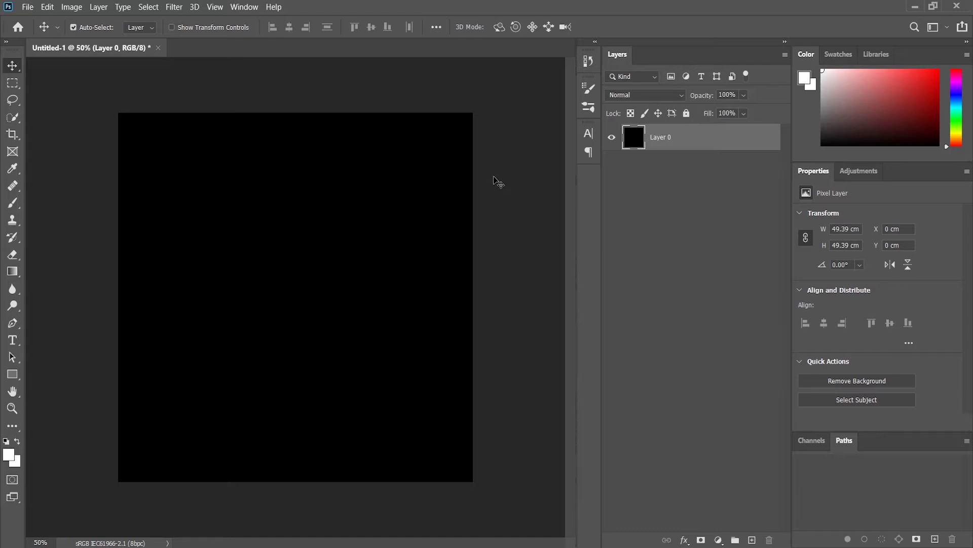
# Type a letter A as a new text layer and colour it cyan
pyautogui.press('t')
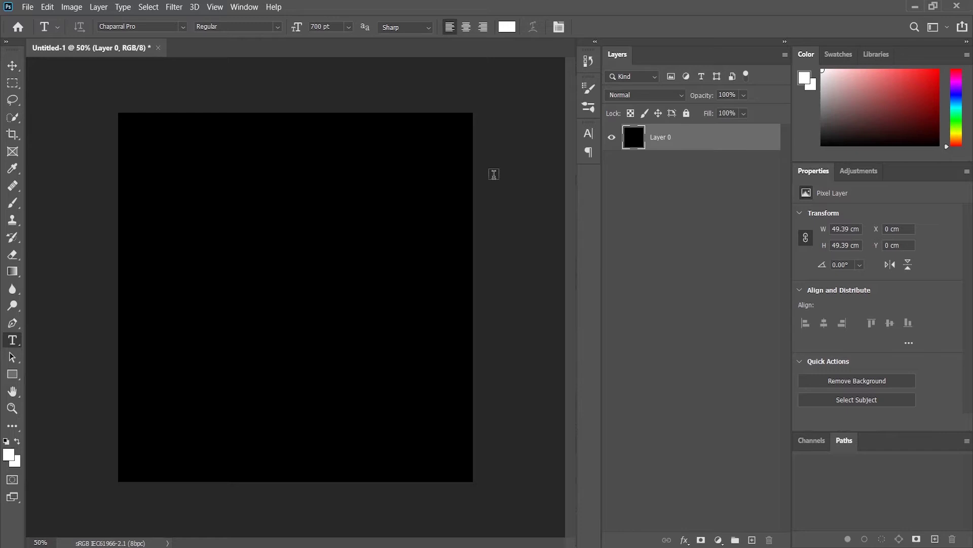
pyautogui.click(237, 291)
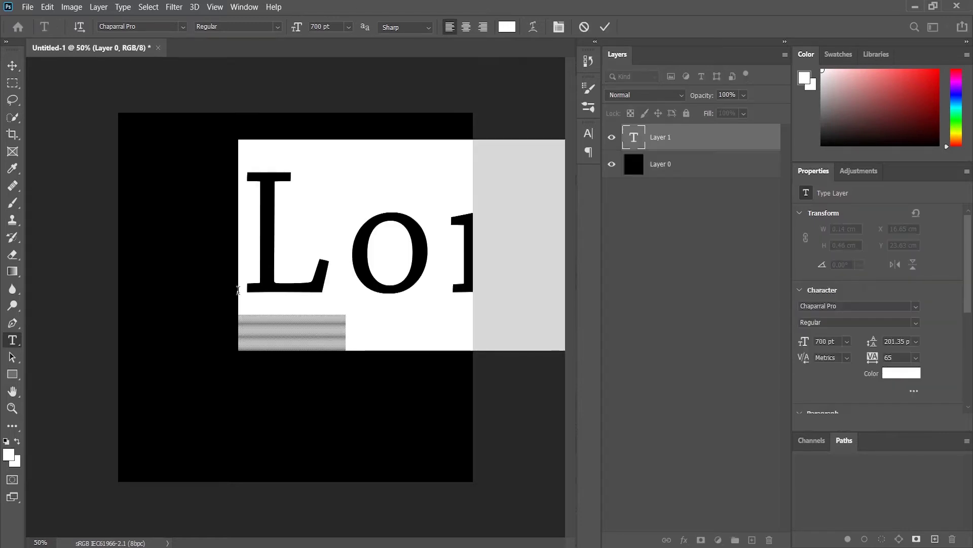
pyautogui.write('A')
pyautogui.hotkey('ctrl', 'a')
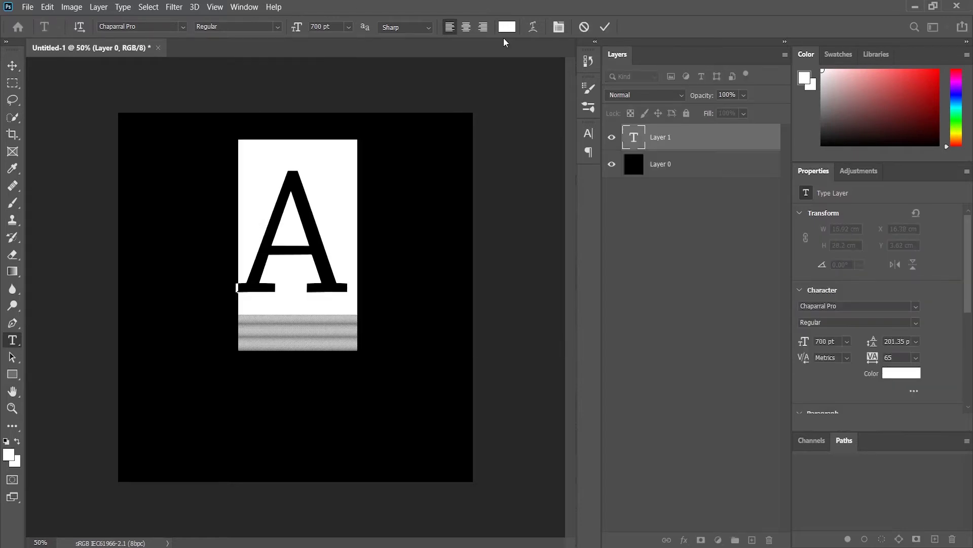
pyautogui.click(507, 26)
pyautogui.click(930, 222)
pyautogui.hotkey('ctrl', 'Return')
# Move the A down toward the canvas centre and duplicate it as A copy
pyautogui.press('v')
pyautogui.moveTo(315, 244); pyautogui.dragTo(318, 295)
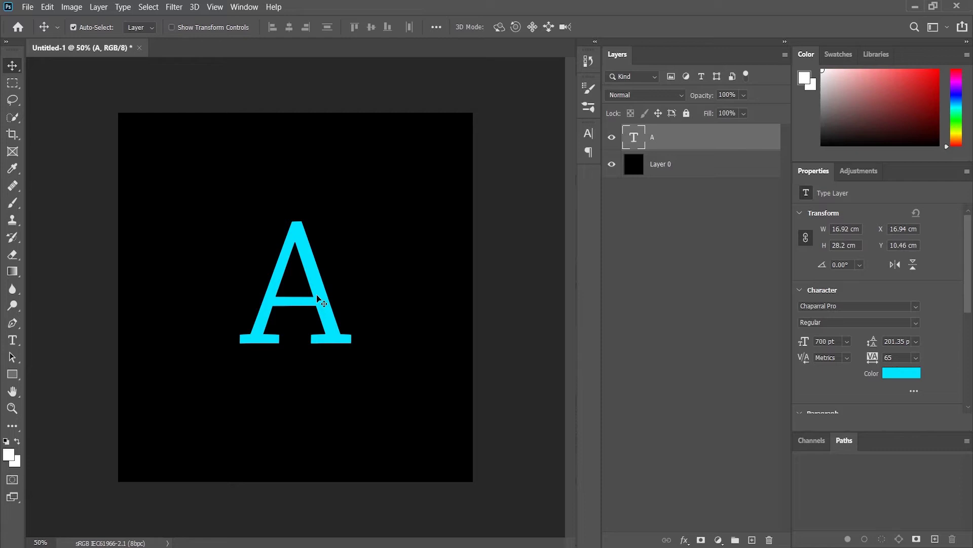
pyautogui.press('ctrl')
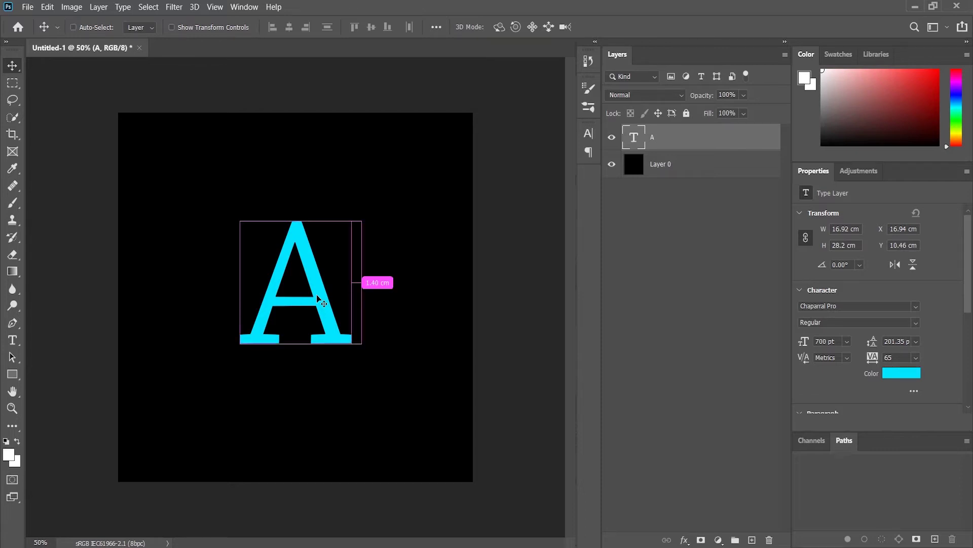
pyautogui.hotkey('ctrl', 'j')
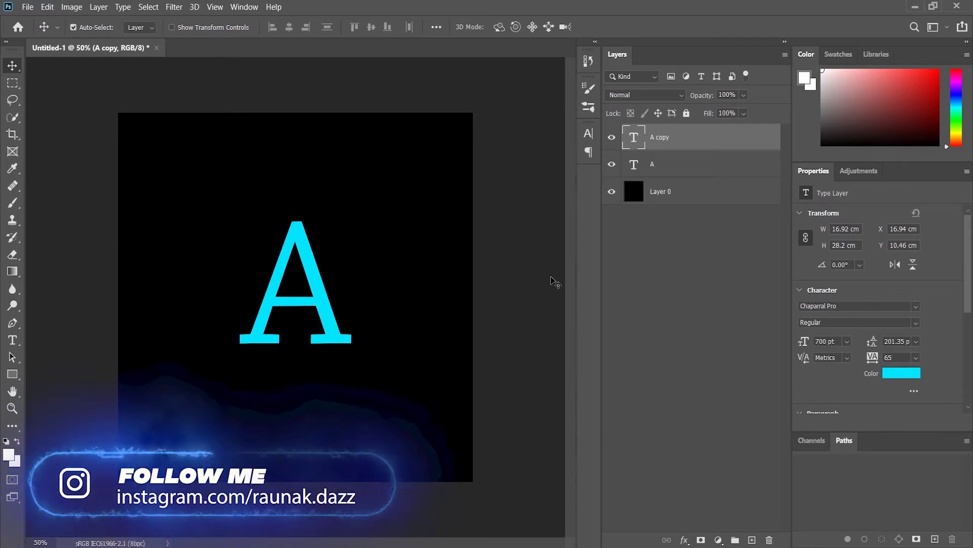
# Set A copy to Screen blending and give it a 10-pixel Gaussian Blur as a smart filter
pyautogui.click(649, 96)
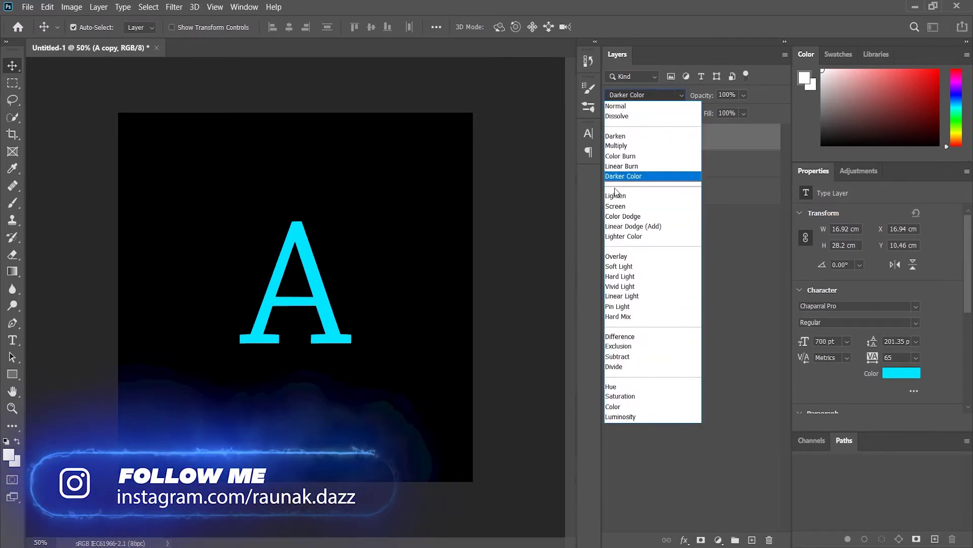
pyautogui.click(612, 205)
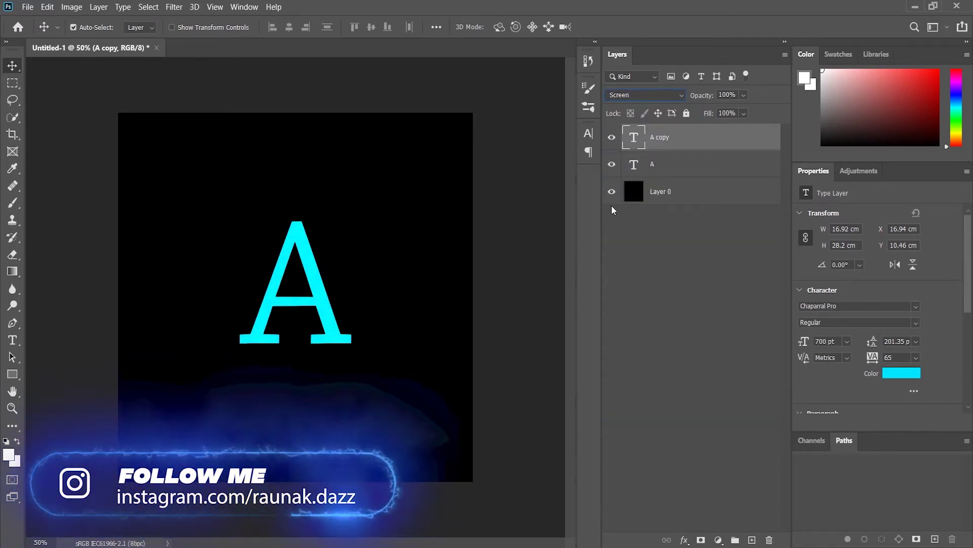
pyautogui.click(173, 7)
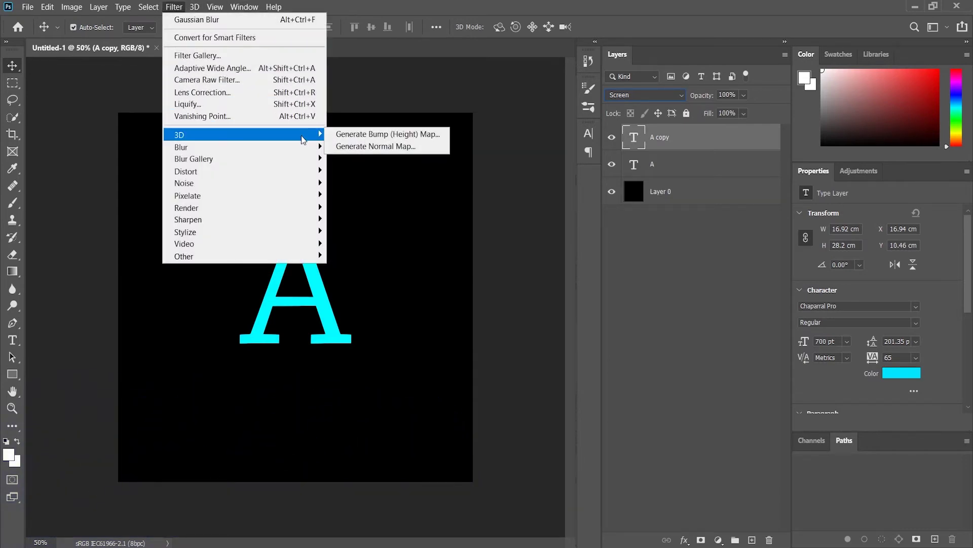
pyautogui.moveTo(308, 147)
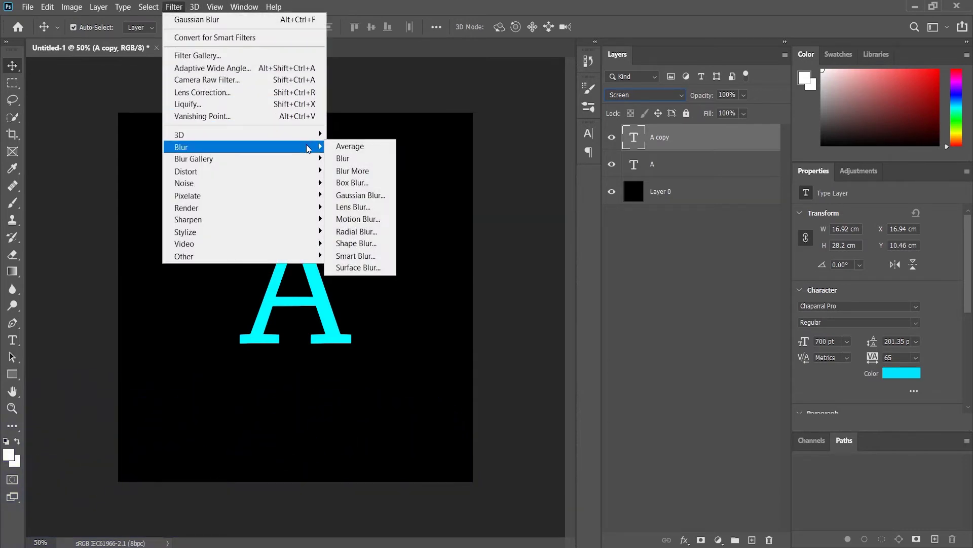
pyautogui.click(344, 194)
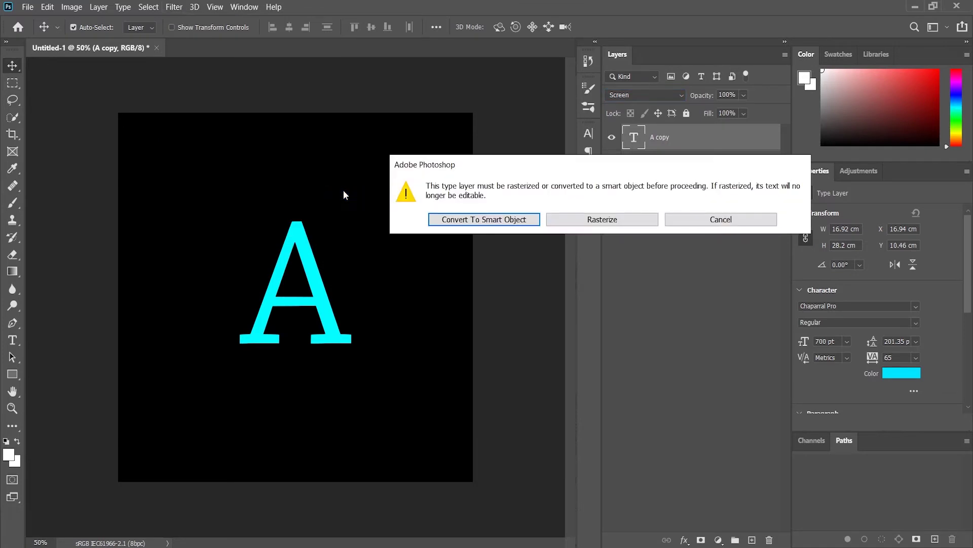
pyautogui.click(467, 223)
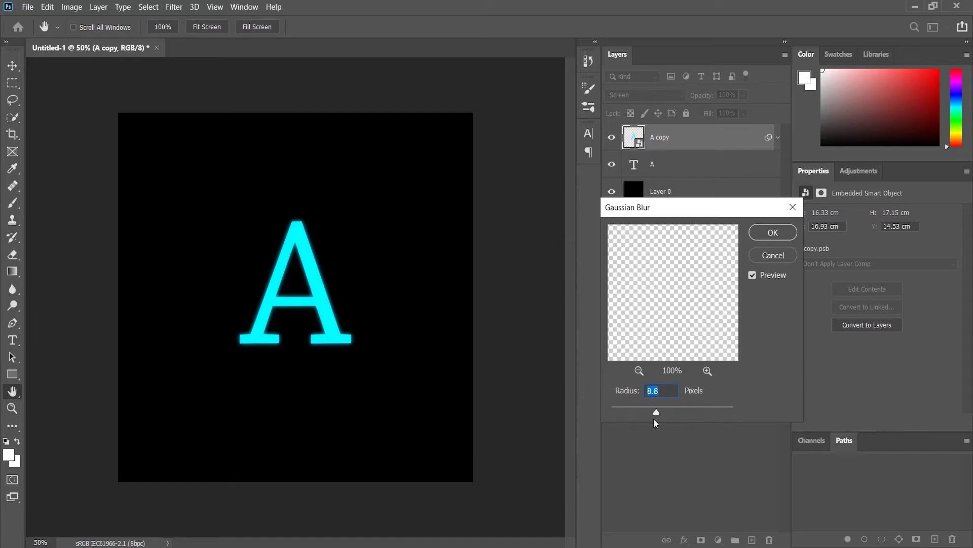
pyautogui.write('10')
pyautogui.click(778, 237)
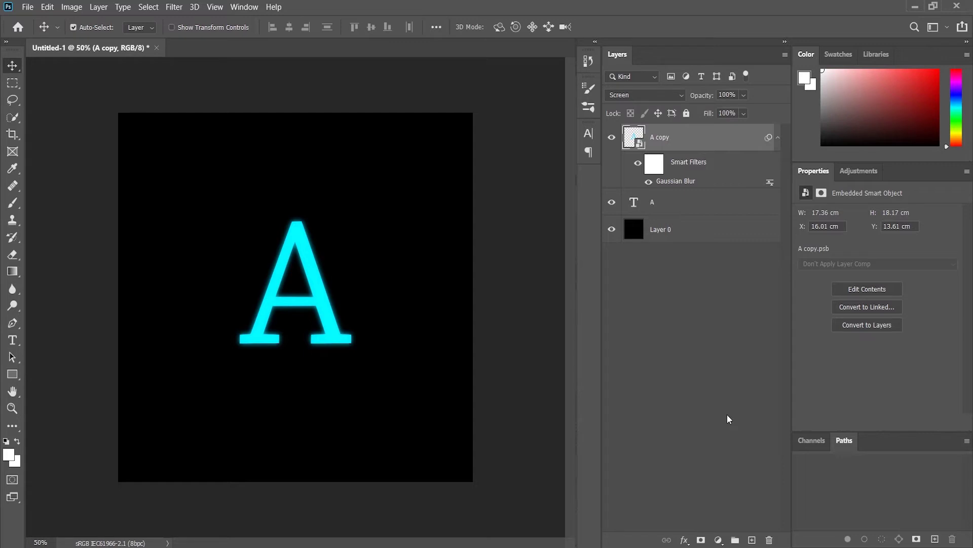
# Duplicate the blurred layer into A copy 2 and stack a 30-pixel Gaussian Blur on it
pyautogui.press('ctrl')
pyautogui.hotkey('ctrl', 'j')
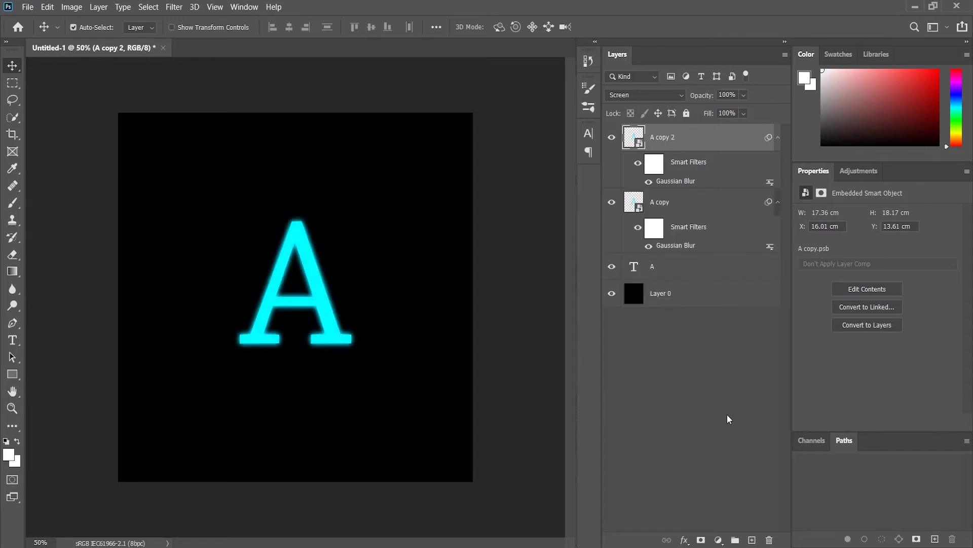
pyautogui.click(174, 7)
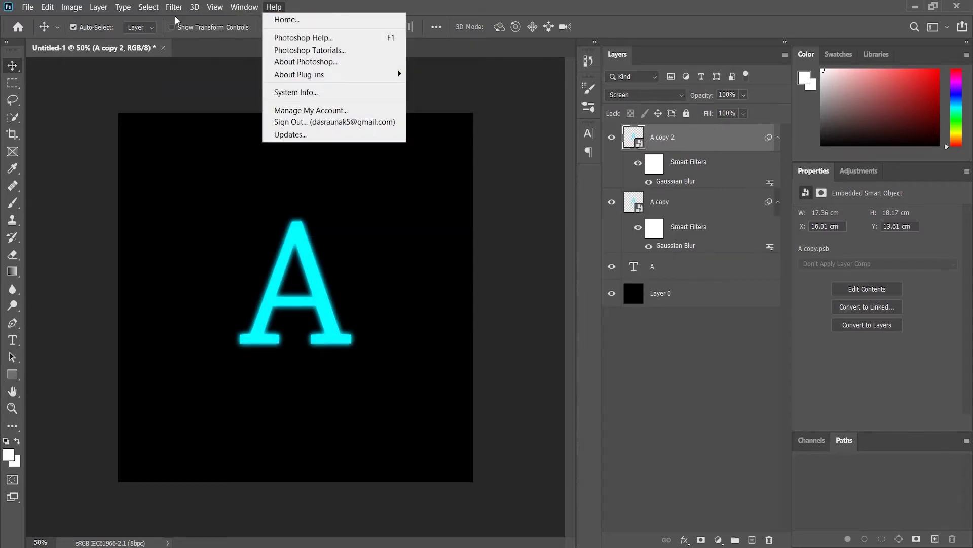
pyautogui.moveTo(278, 148)
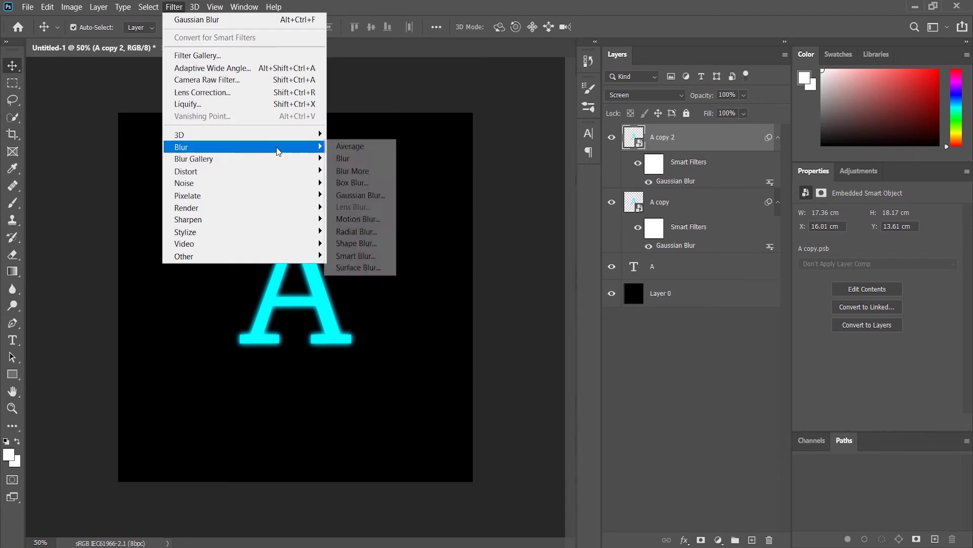
pyautogui.click(360, 195)
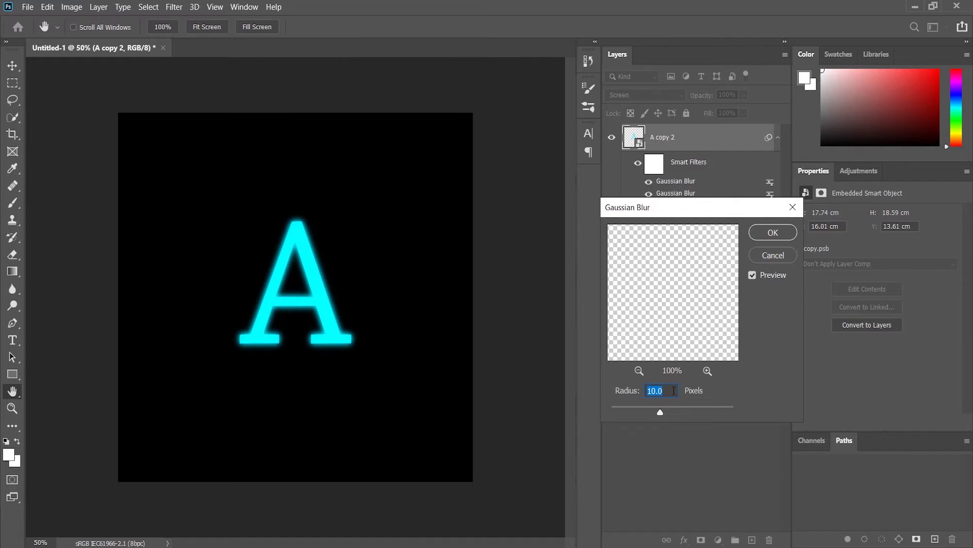
pyautogui.write('30')
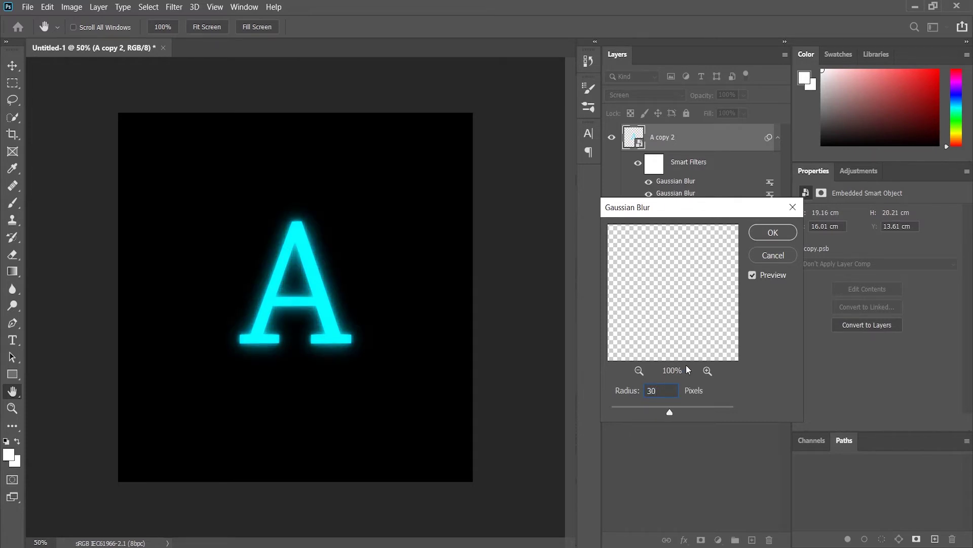
pyautogui.click(773, 233)
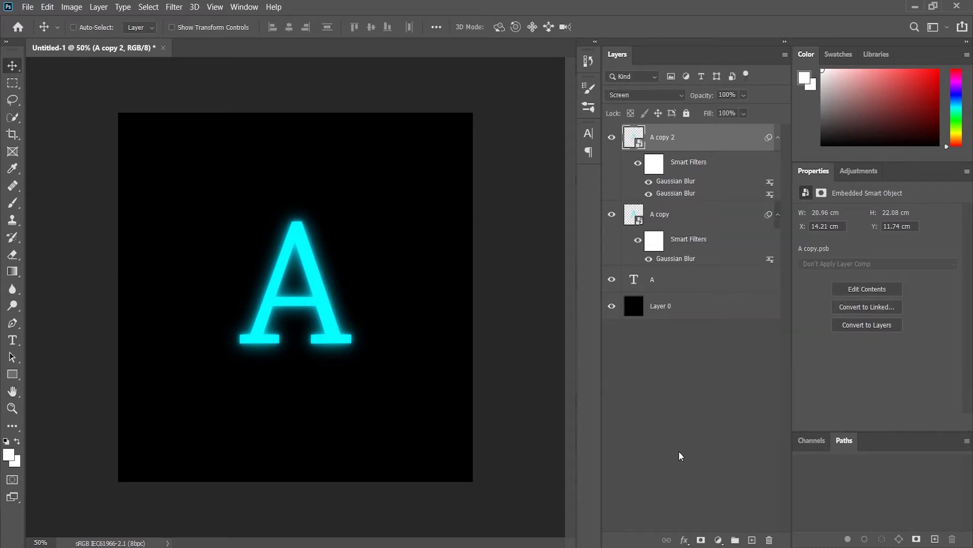
# Duplicate A copy 2 into A copy 3 and add a 110-pixel Gaussian Blur
pyautogui.hotkey('ctrl', 'j')
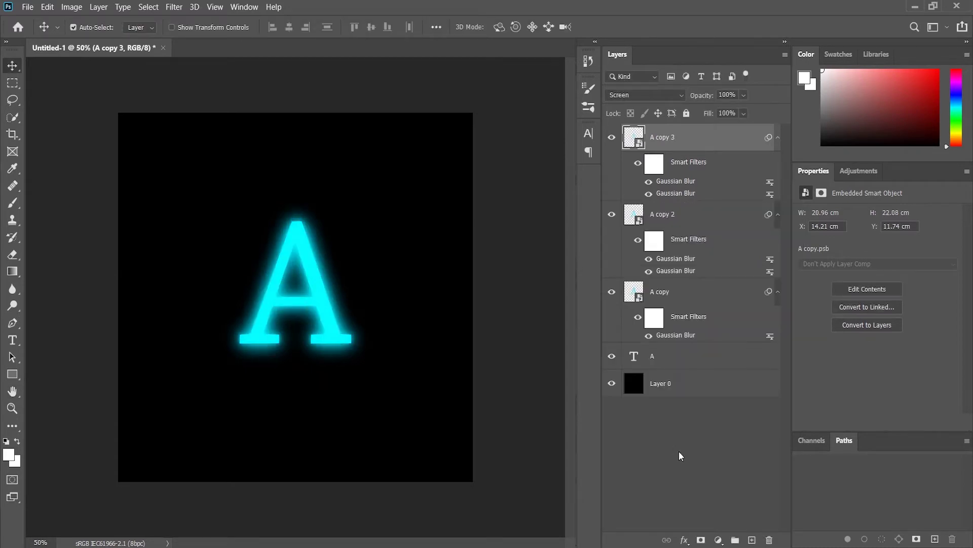
pyautogui.click(174, 6)
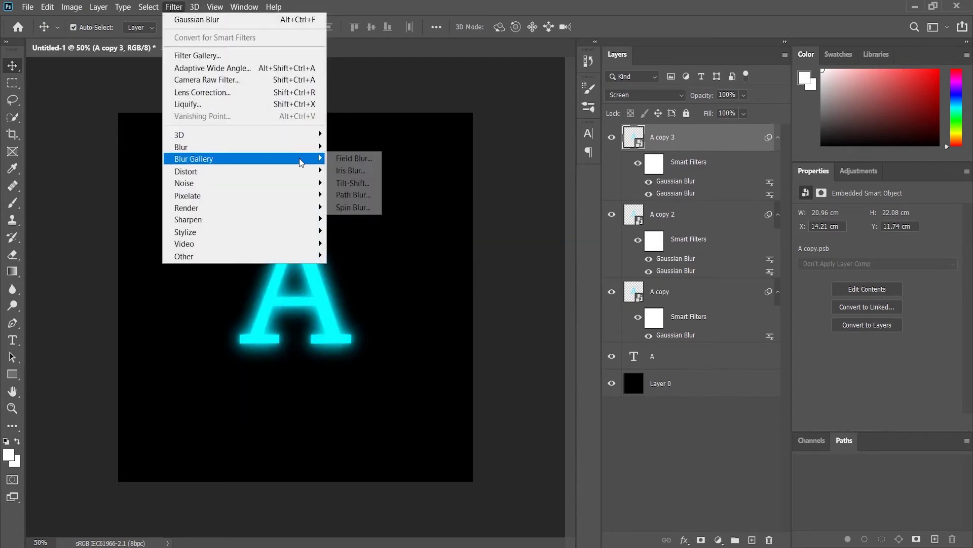
pyautogui.moveTo(203, 147)
pyautogui.click(354, 197)
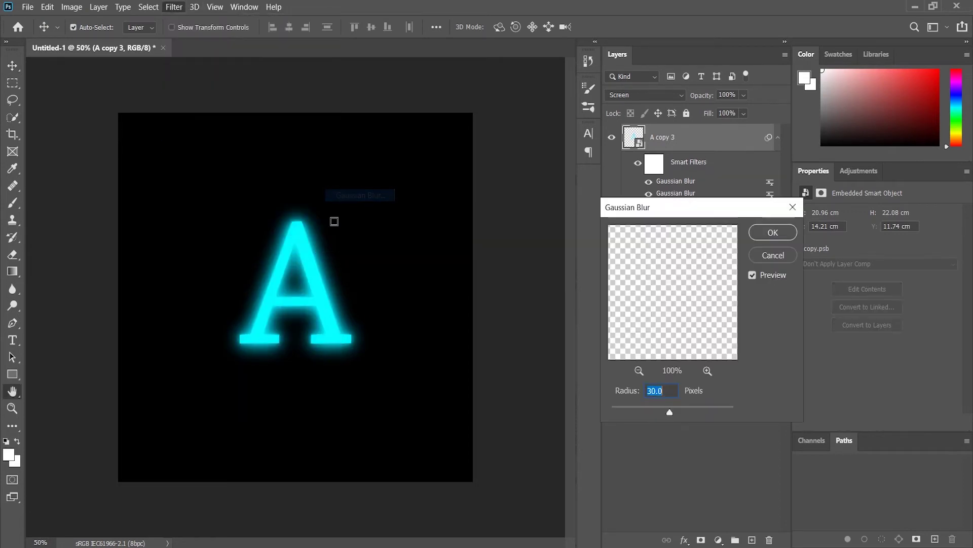
pyautogui.moveTo(672, 410)
pyautogui.mouseDown()
pyautogui.moveTo(706, 407)
pyautogui.moveTo(691, 406)
pyautogui.mouseUp()
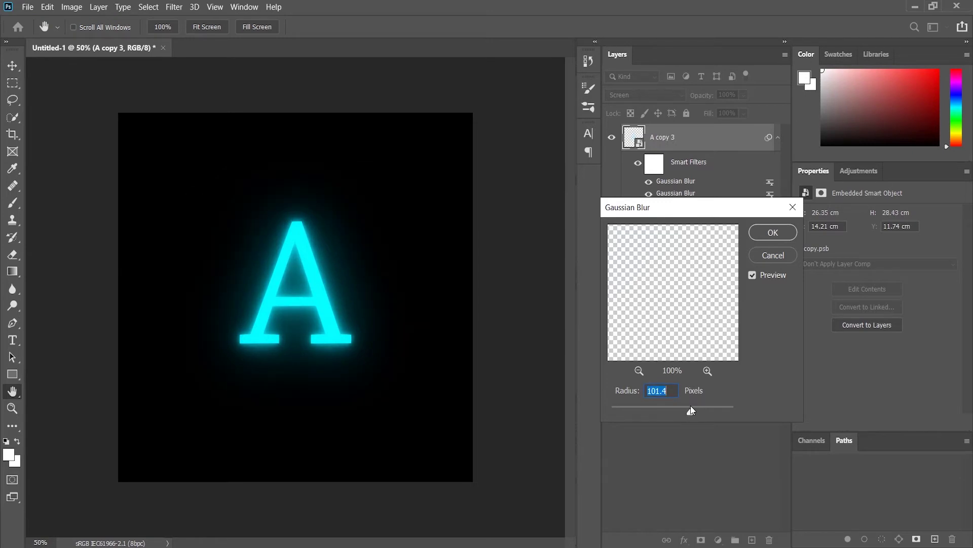
pyautogui.moveTo(690, 406); pyautogui.dragTo(693, 405)
pyautogui.click(768, 231)
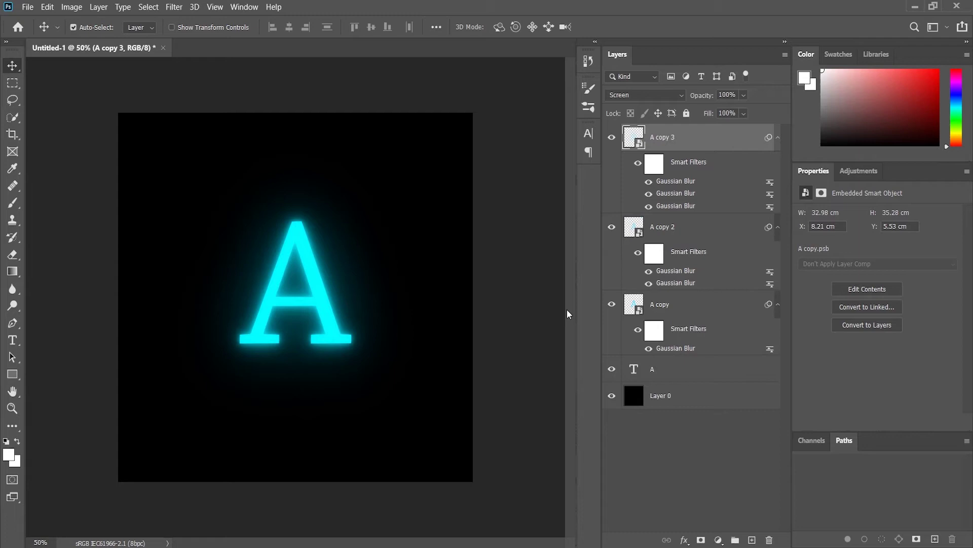
# Duplicate A copy 3 into A copy 4 and add a 179.1-pixel Gaussian Blur
pyautogui.hotkey('ctrl', 'j')
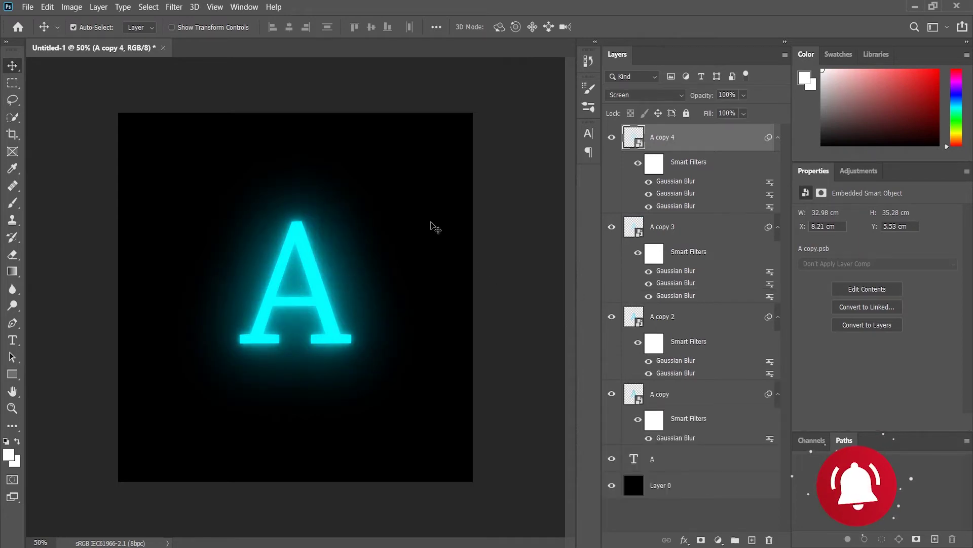
pyautogui.click(174, 7)
pyautogui.moveTo(321, 159)
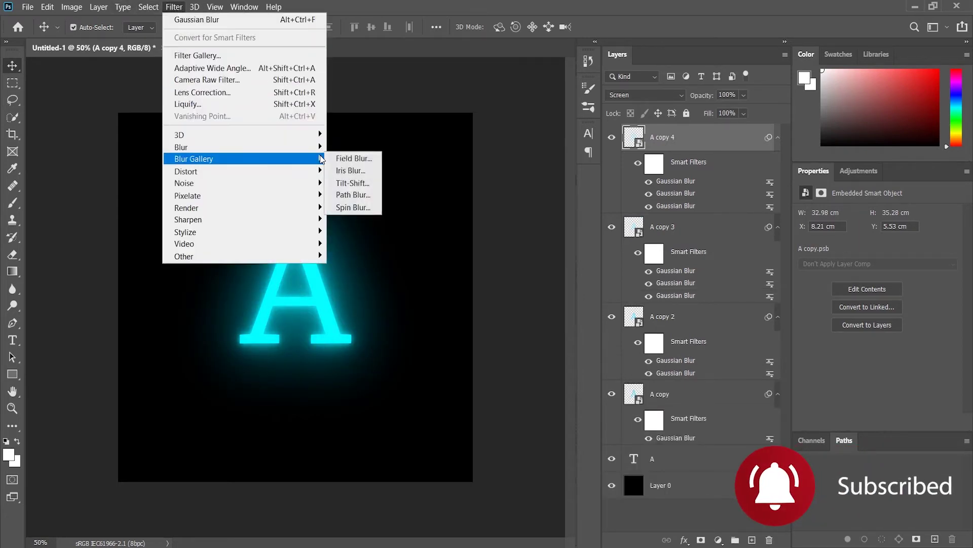
pyautogui.click(340, 196)
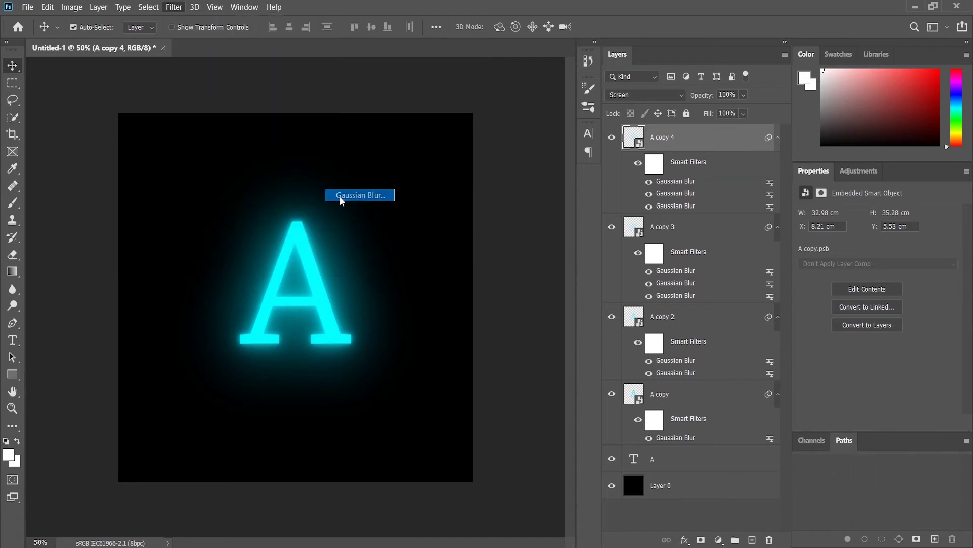
pyautogui.moveTo(693, 413); pyautogui.dragTo(705, 413)
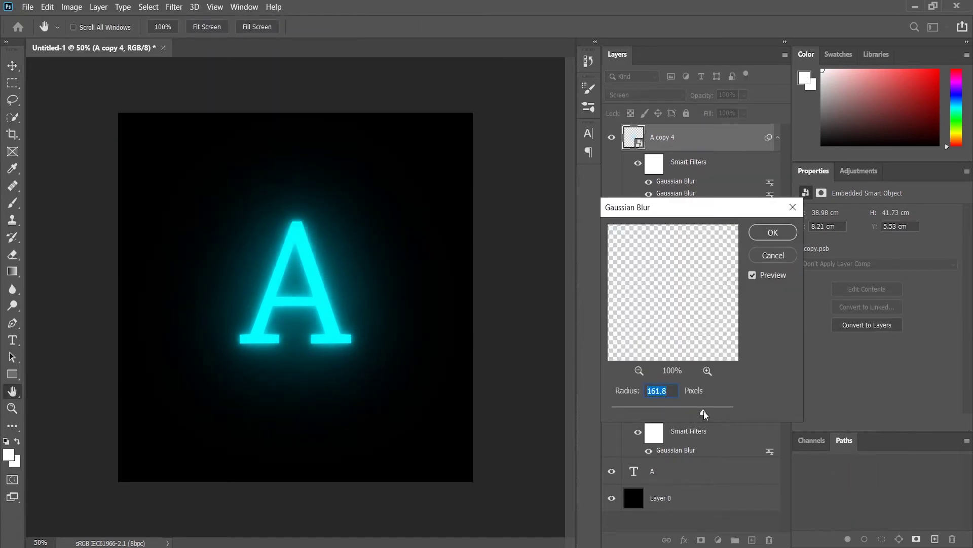
pyautogui.moveTo(704, 410); pyautogui.dragTo(707, 411)
pyautogui.click(771, 239)
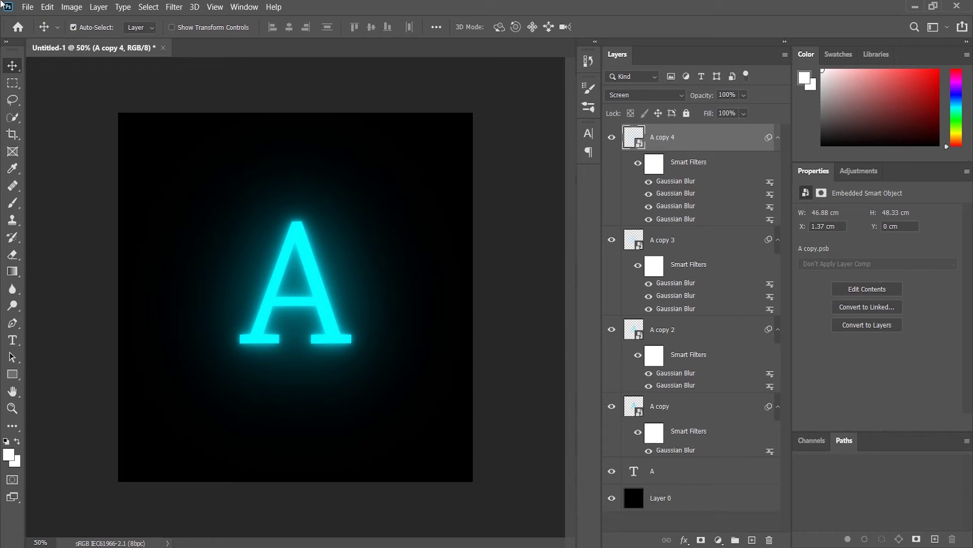
# Create a new blank document with the default settings
pyautogui.click(28, 7)
pyautogui.click(32, 19)
pyautogui.click(728, 479)
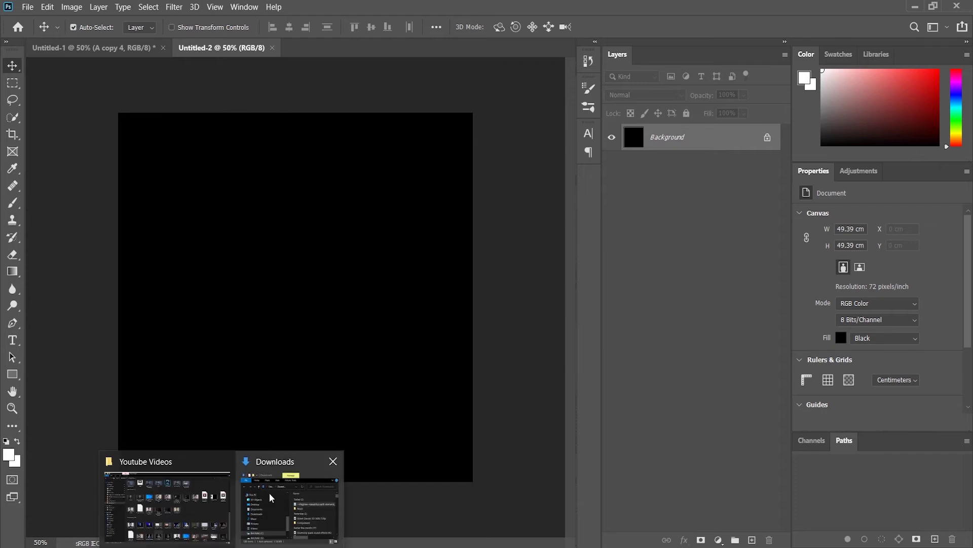
# Place the earth image from Downloads, shrink it to about 70% and centre it
pyautogui.click(269, 493)
pyautogui.moveTo(531, 123); pyautogui.dragTo(282, 261)
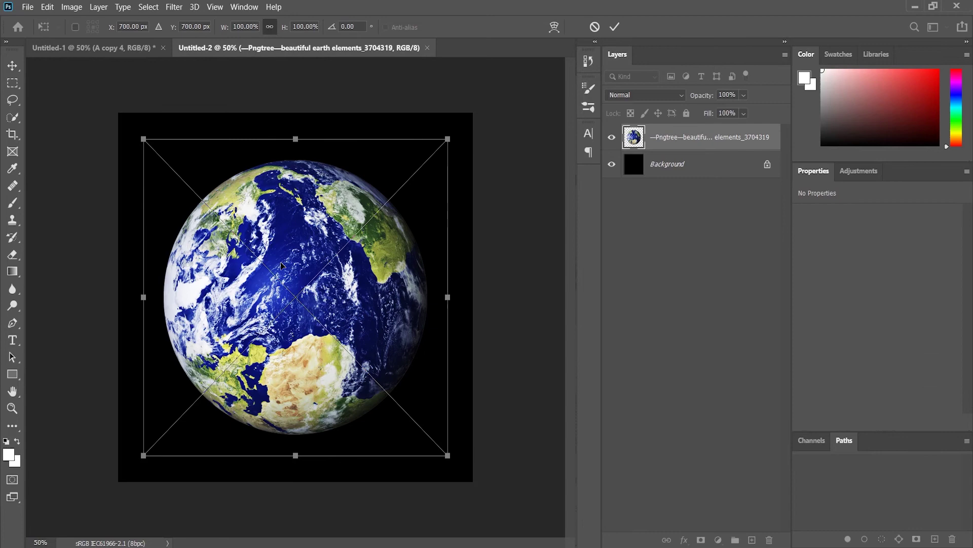
pyautogui.moveTo(445, 137); pyautogui.dragTo(384, 205)
pyautogui.moveTo(331, 337); pyautogui.dragTo(364, 304)
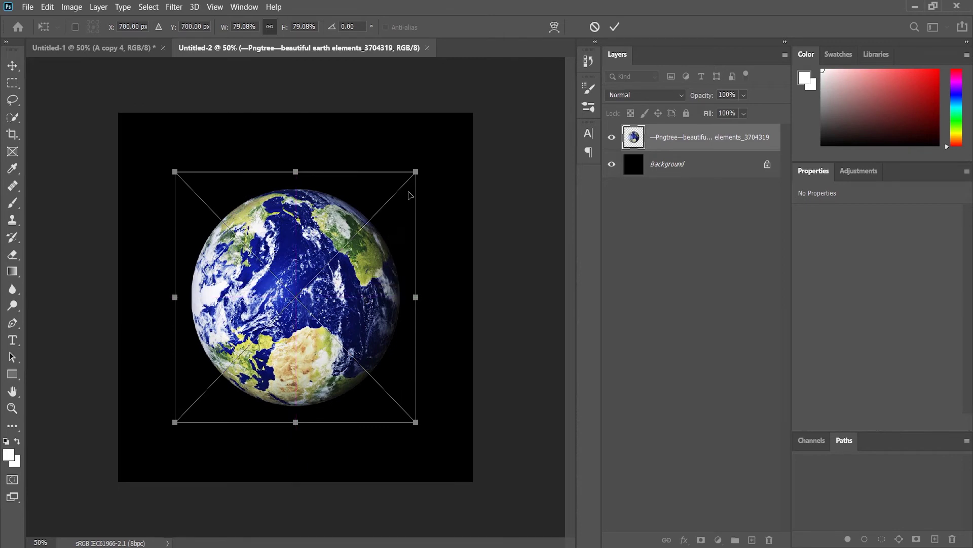
pyautogui.moveTo(416, 172); pyautogui.dragTo(396, 192)
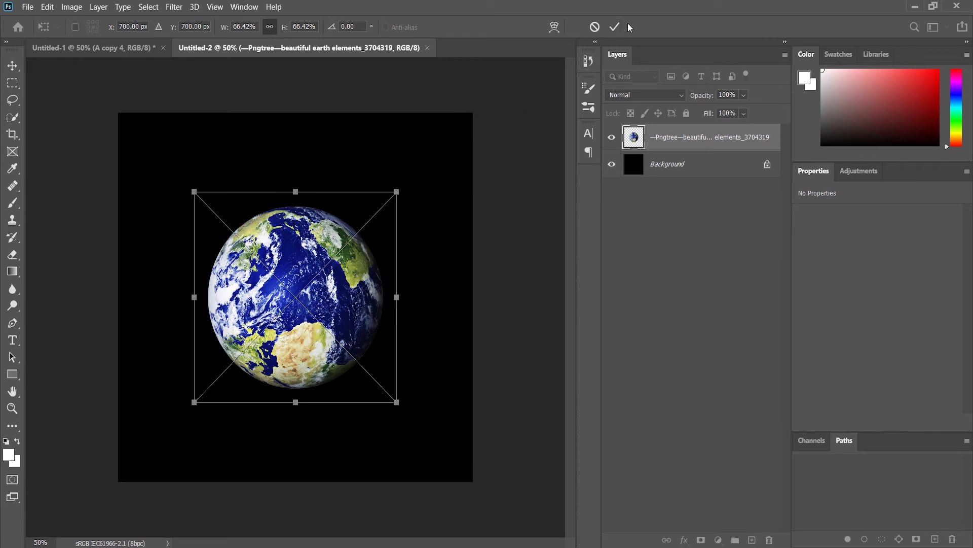
pyautogui.click(614, 27)
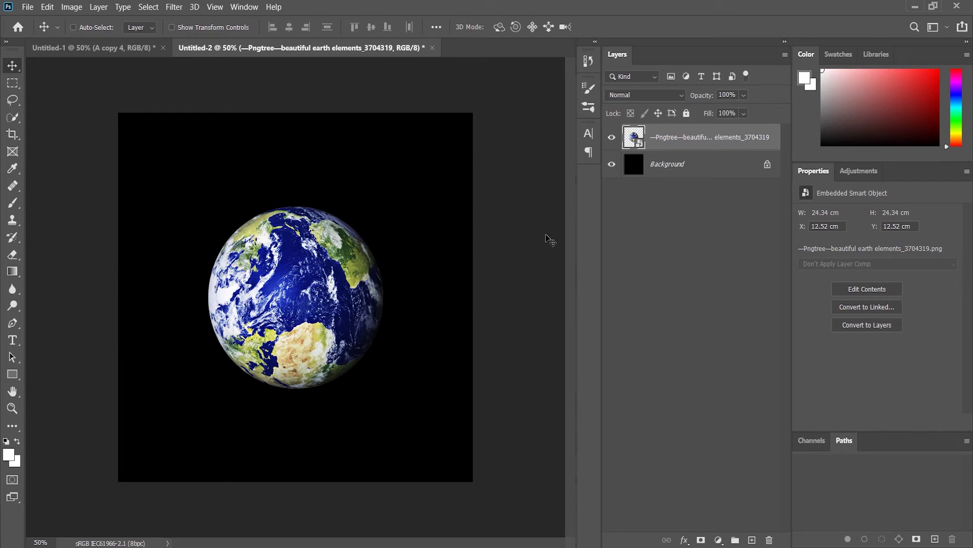
# Duplicate the Earth, set the copy to Screen and blur it 22.2 pixels
pyautogui.hotkey('ctrl', 'j')
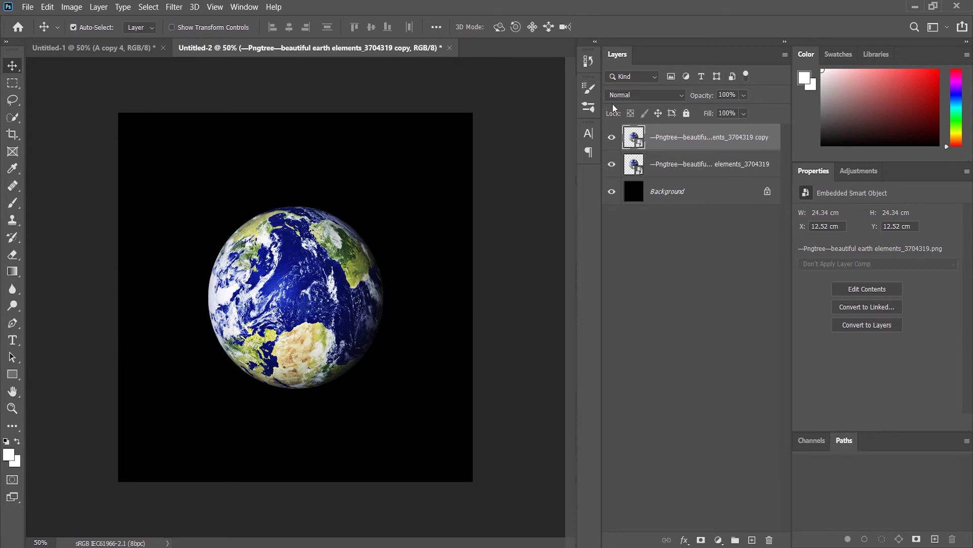
pyautogui.click(614, 96)
pyautogui.click(625, 207)
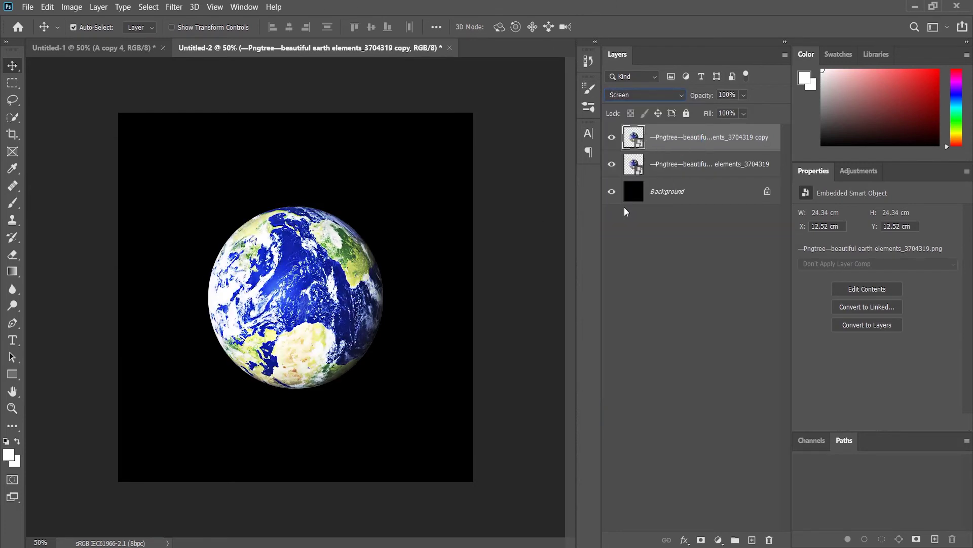
pyautogui.click(178, 6)
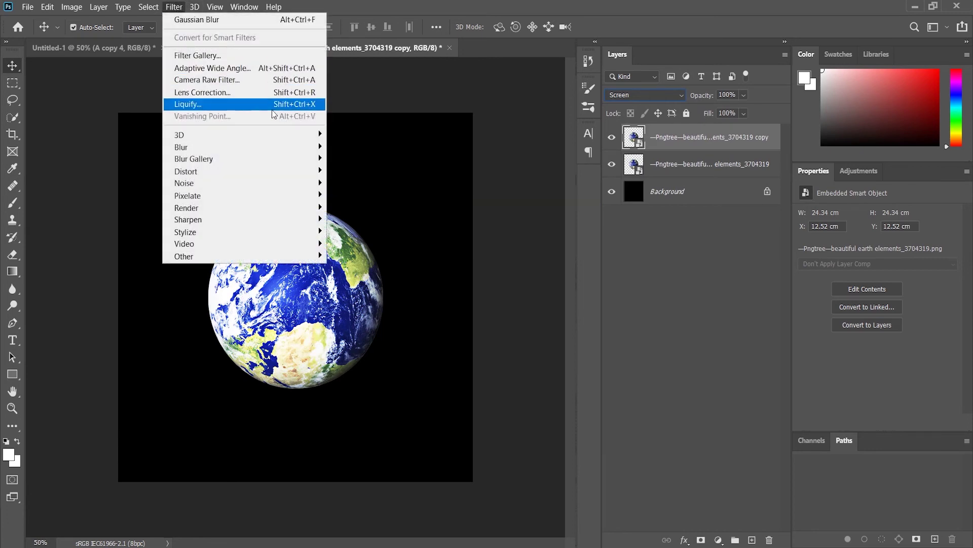
pyautogui.moveTo(294, 147)
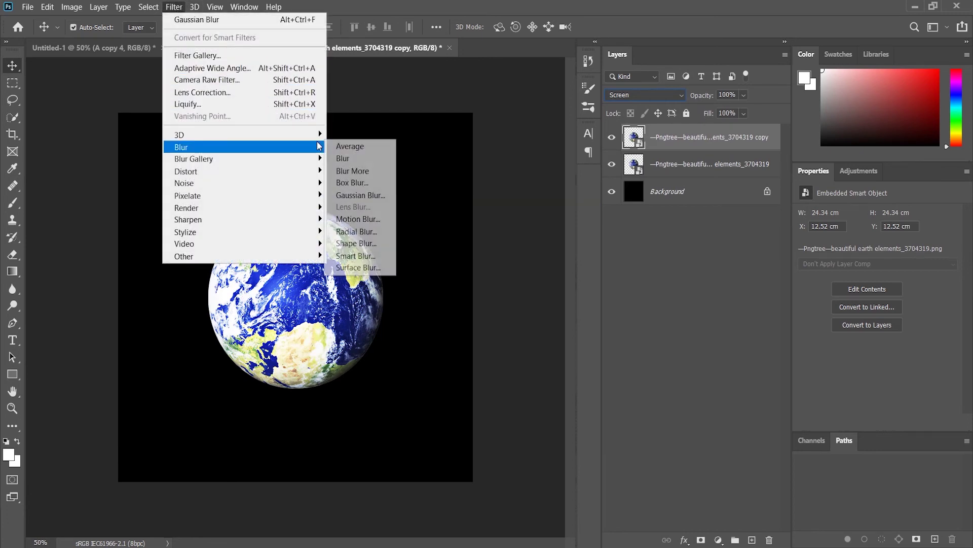
pyautogui.click(349, 195)
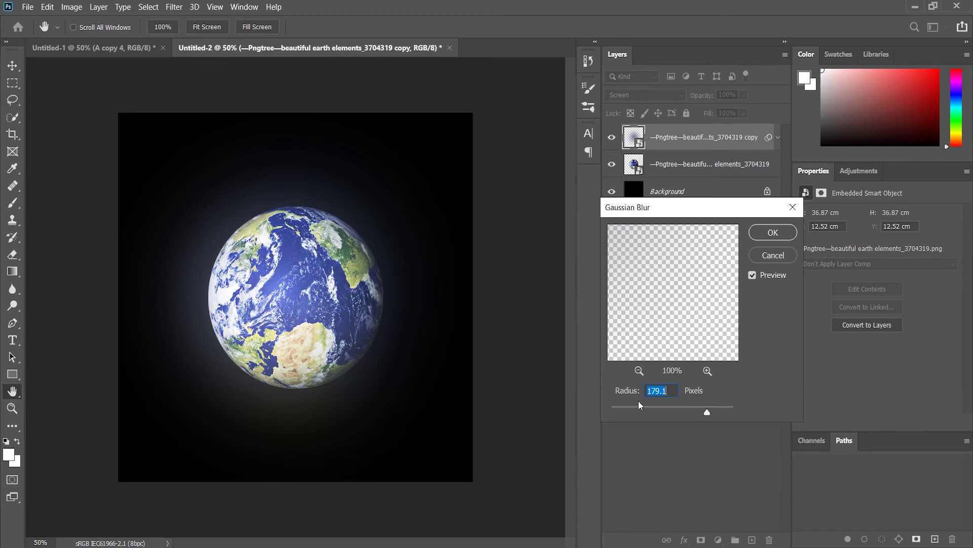
pyautogui.moveTo(645, 405); pyautogui.dragTo(666, 410)
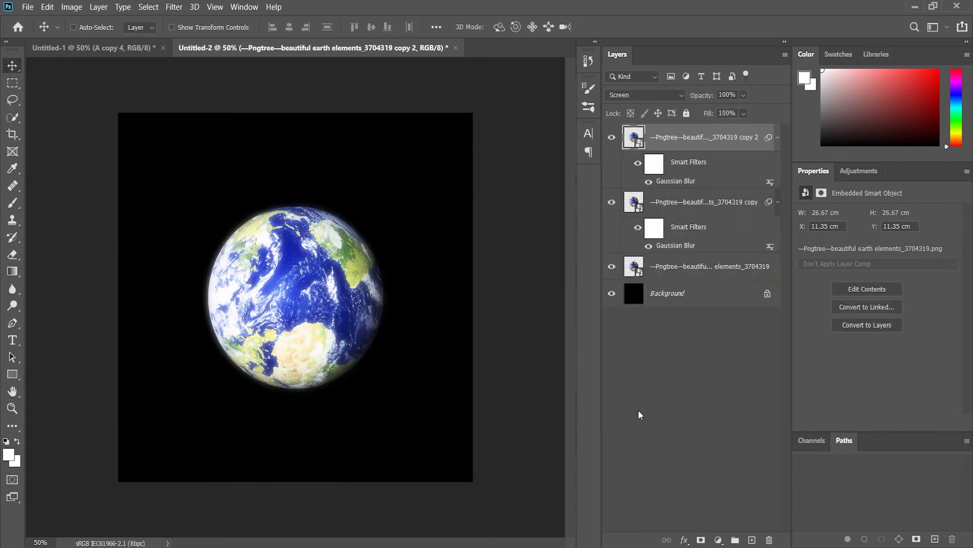
pyautogui.click(173, 7)
# Blur the second copy 81.2 pixels and give the third copy a much wider Gaussian Blur
pyautogui.click(350, 195)
pyautogui.moveTo(661, 411); pyautogui.dragTo(684, 414)
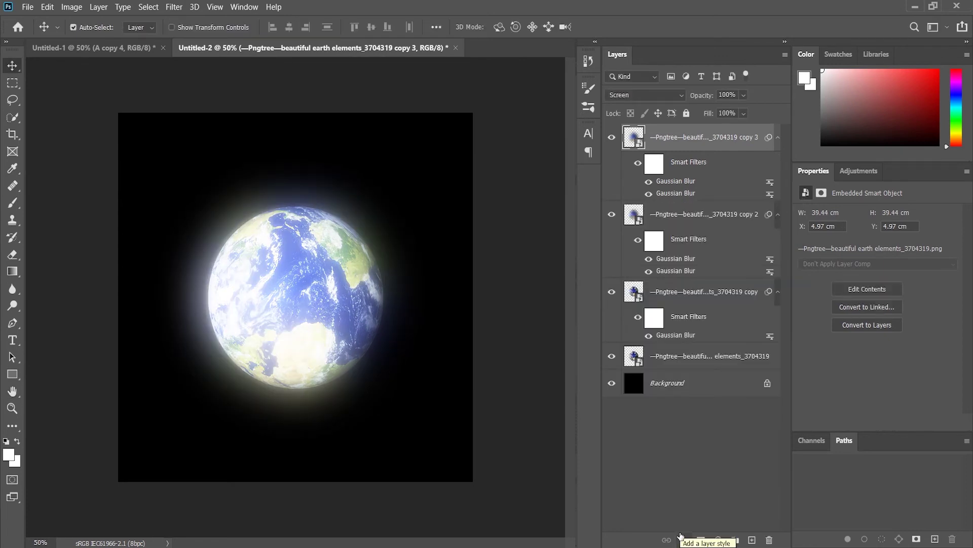
pyautogui.click(174, 6)
pyautogui.moveTo(304, 146)
pyautogui.click(360, 195)
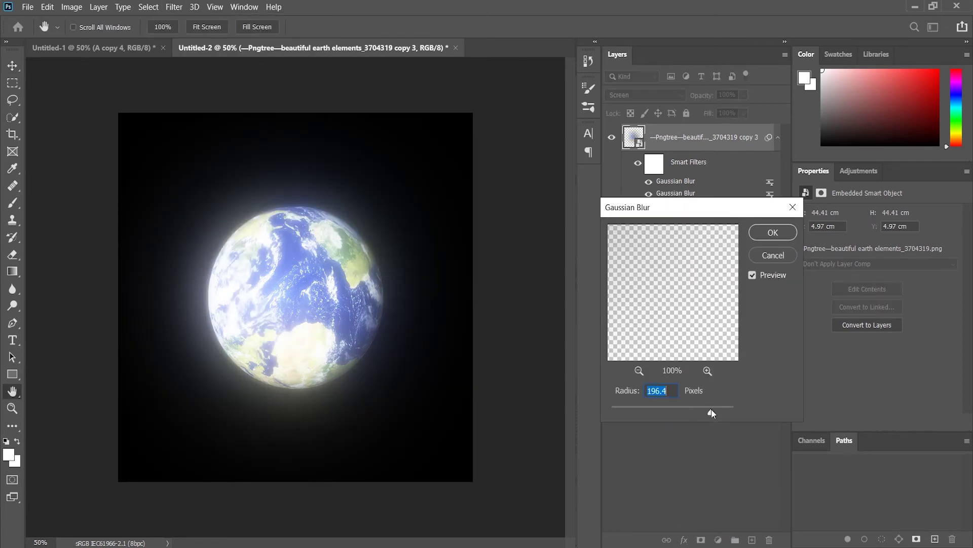
pyautogui.press('Return')
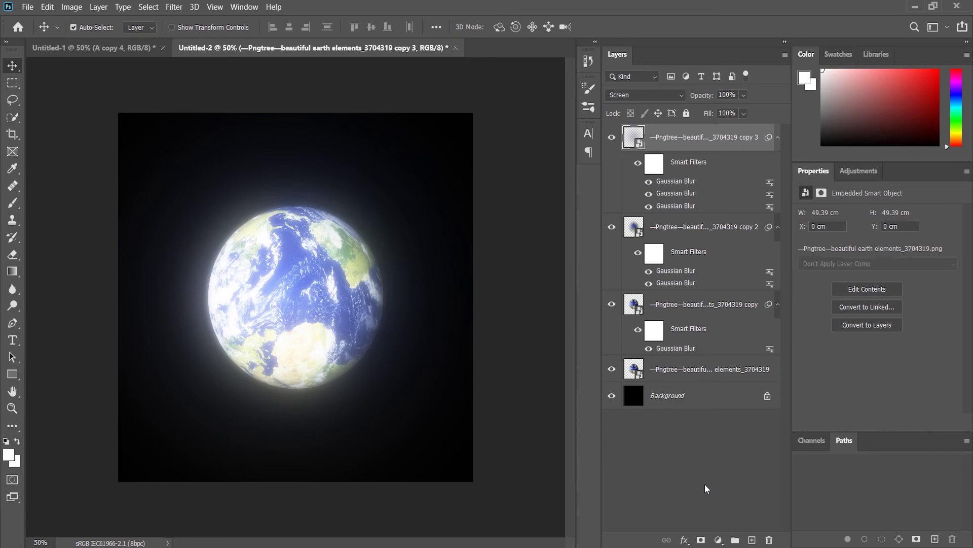
# Add a Curves layer over the Earth, raise RGB highlights, darken shadows, lower Blue highlights
pyautogui.click(719, 539)
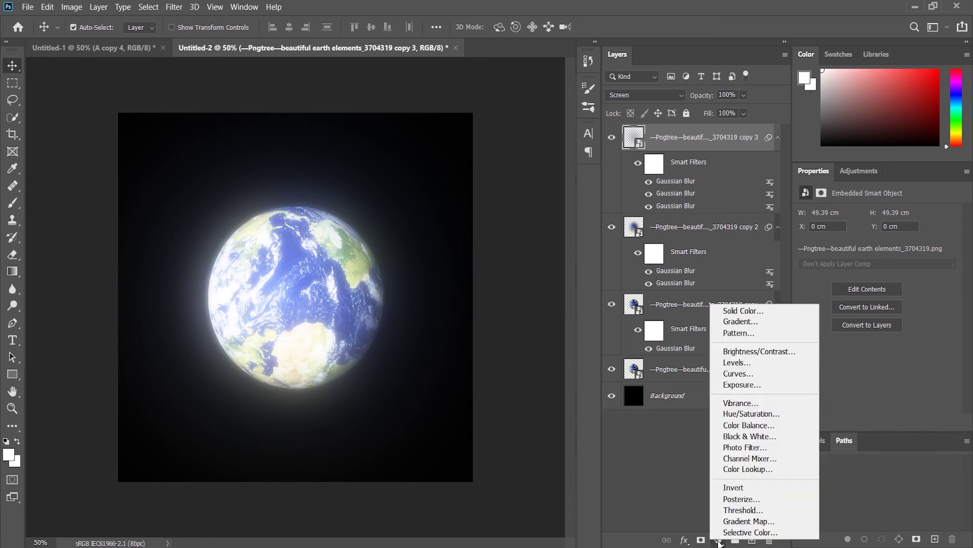
pyautogui.click(745, 374)
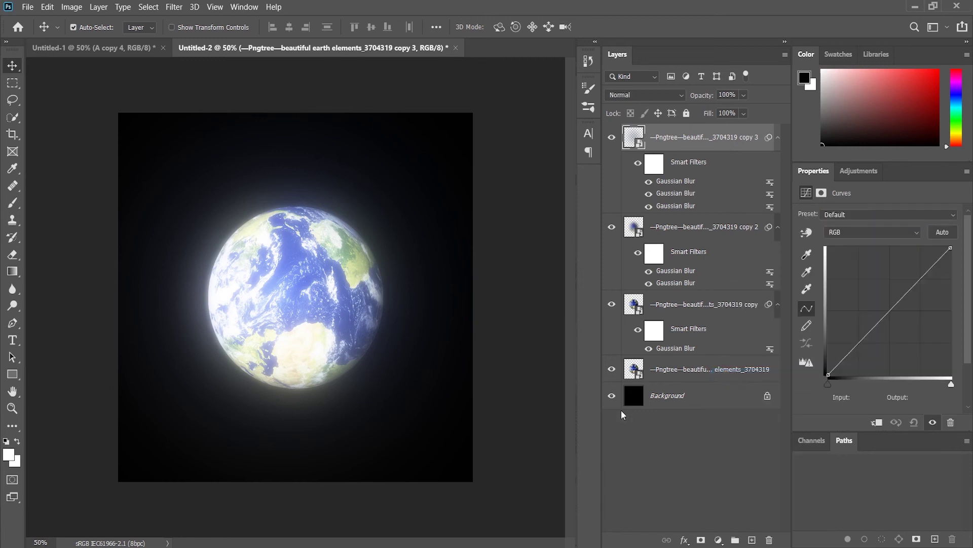
pyautogui.moveTo(933, 264); pyautogui.dragTo(937, 258)
pyautogui.click(612, 137)
pyautogui.click(611, 137)
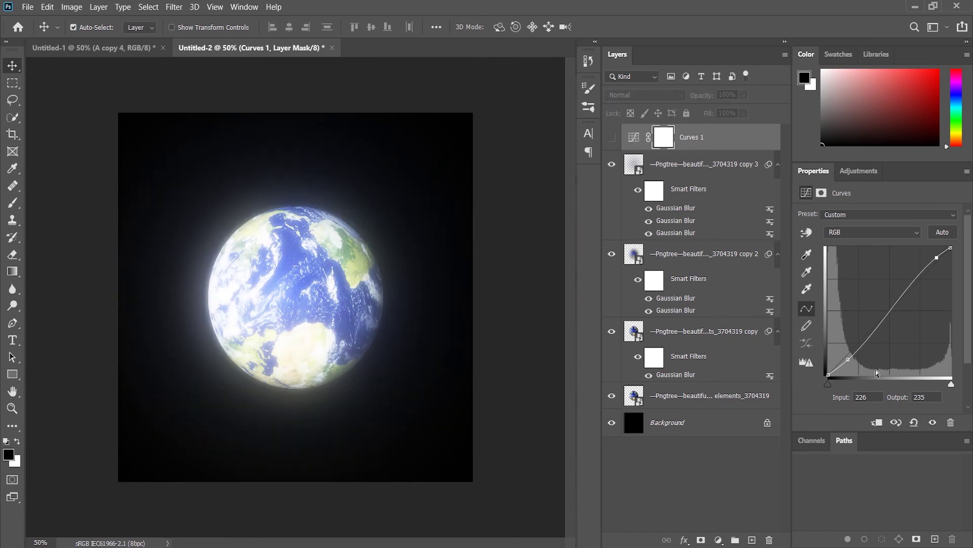
pyautogui.moveTo(849, 359); pyautogui.dragTo(848, 351)
pyautogui.hotkey('alt', '5')
pyautogui.moveTo(943, 256); pyautogui.dragTo(943, 260)
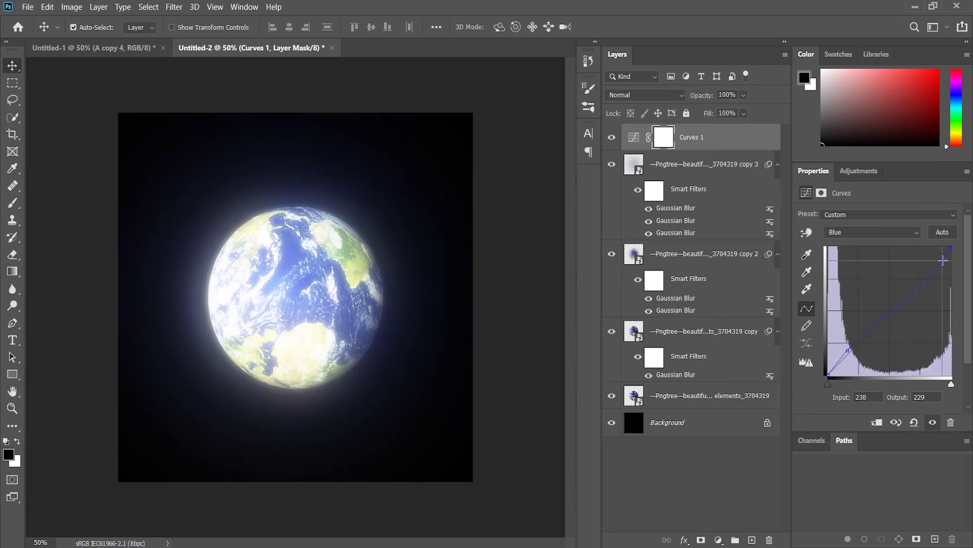